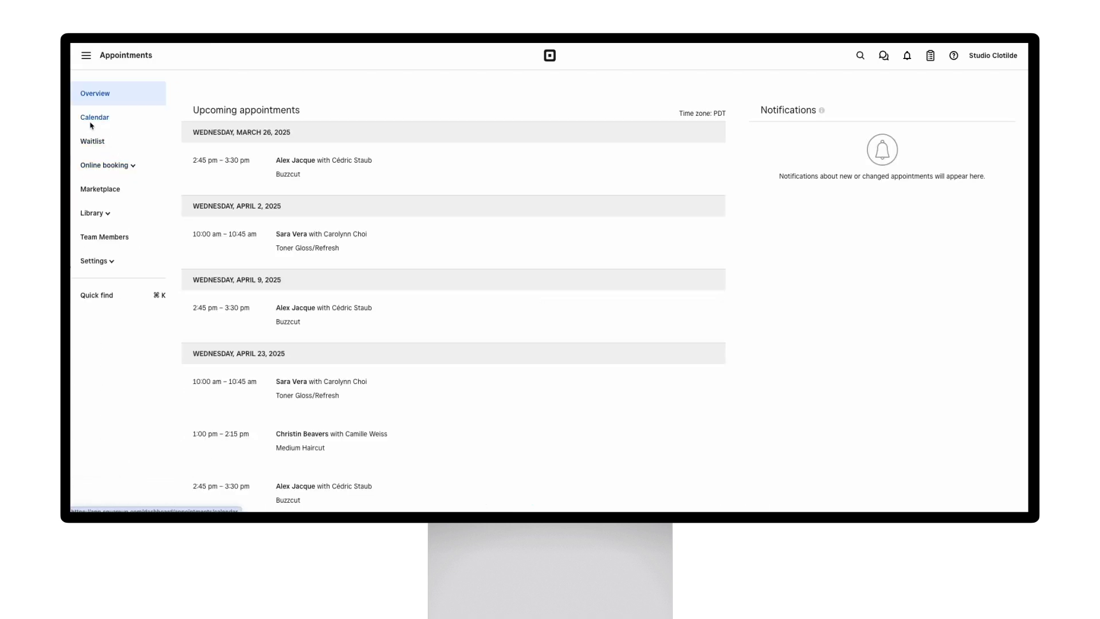
# - Scroll through the week's staff appointments calendar, then open the list of 9 team members
pyautogui.click(91, 123)
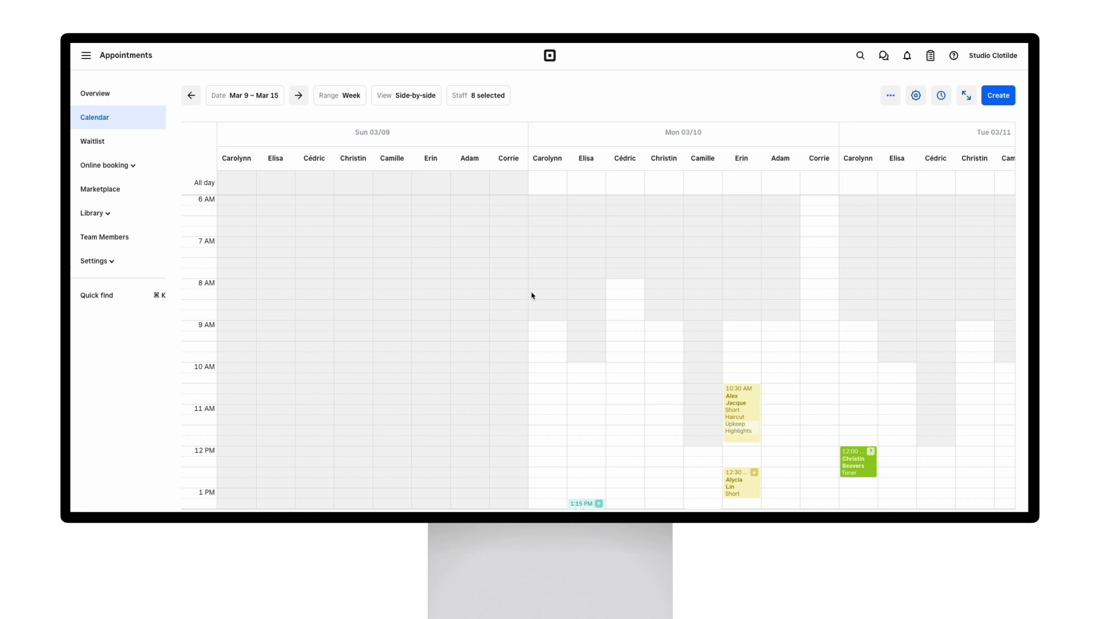
pyautogui.scroll(-5, 532, 296)
pyautogui.hscroll(1, 532, 296)
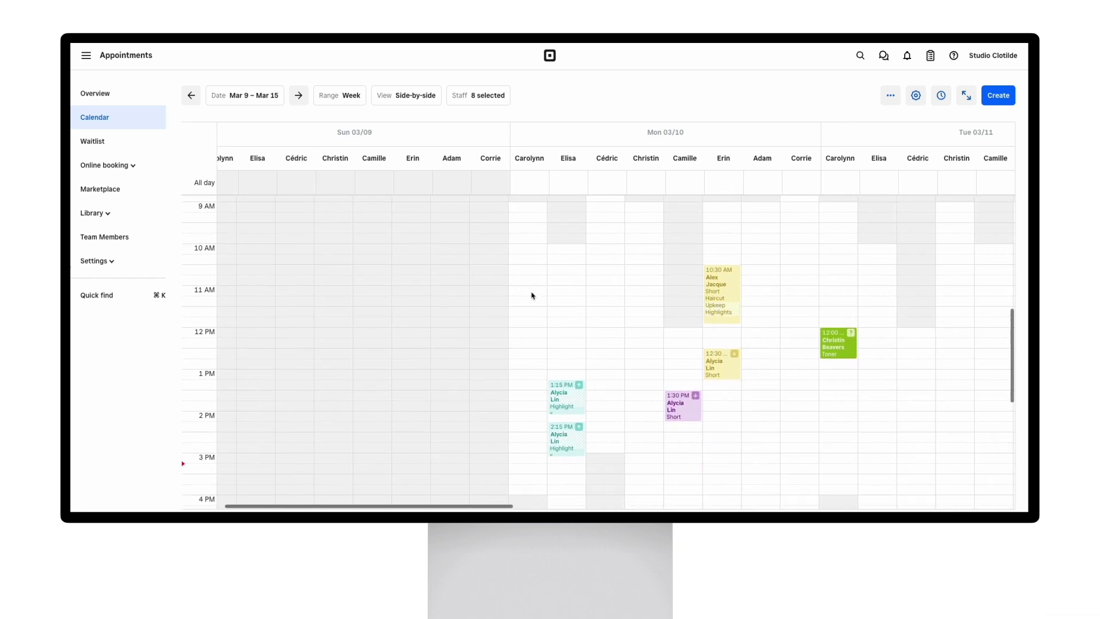
pyautogui.hscroll(2, 532, 296)
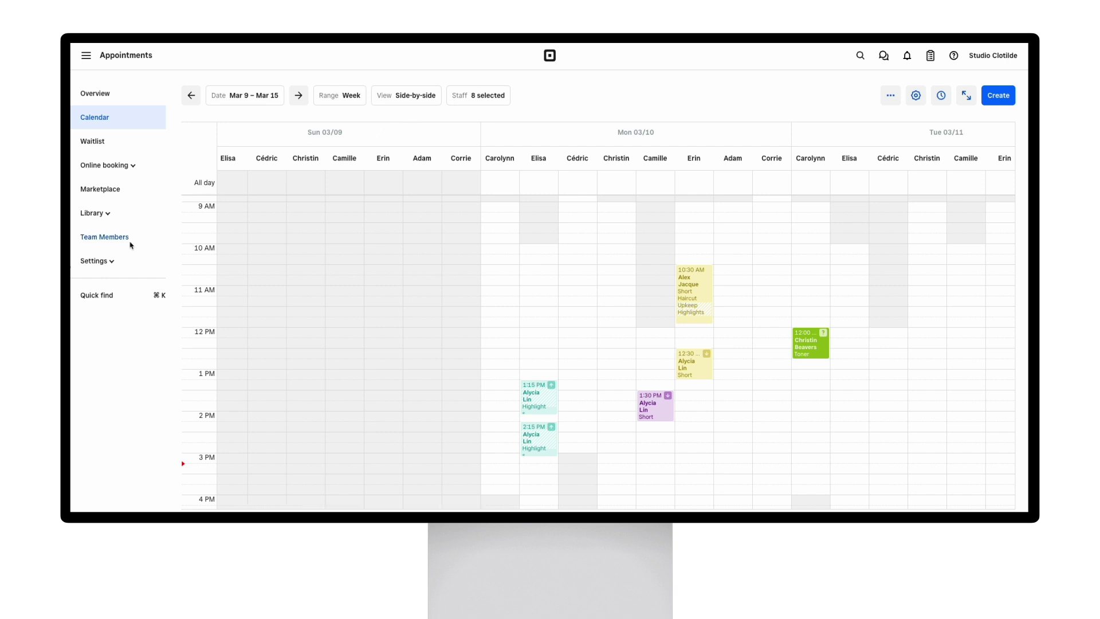
pyautogui.click(105, 237)
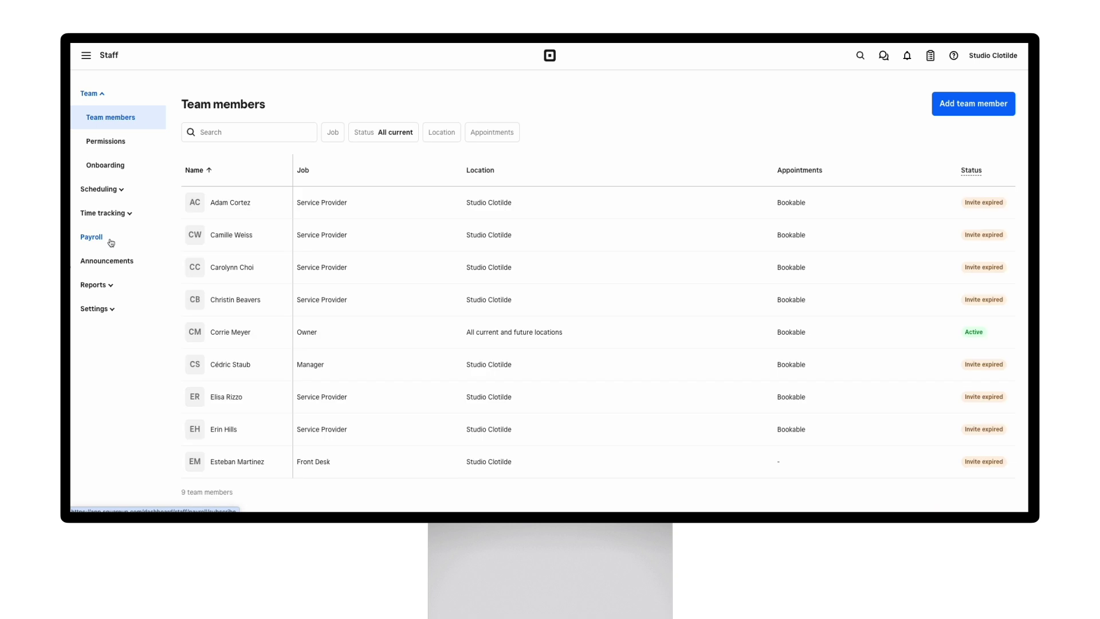
pyautogui.click(944, 105)
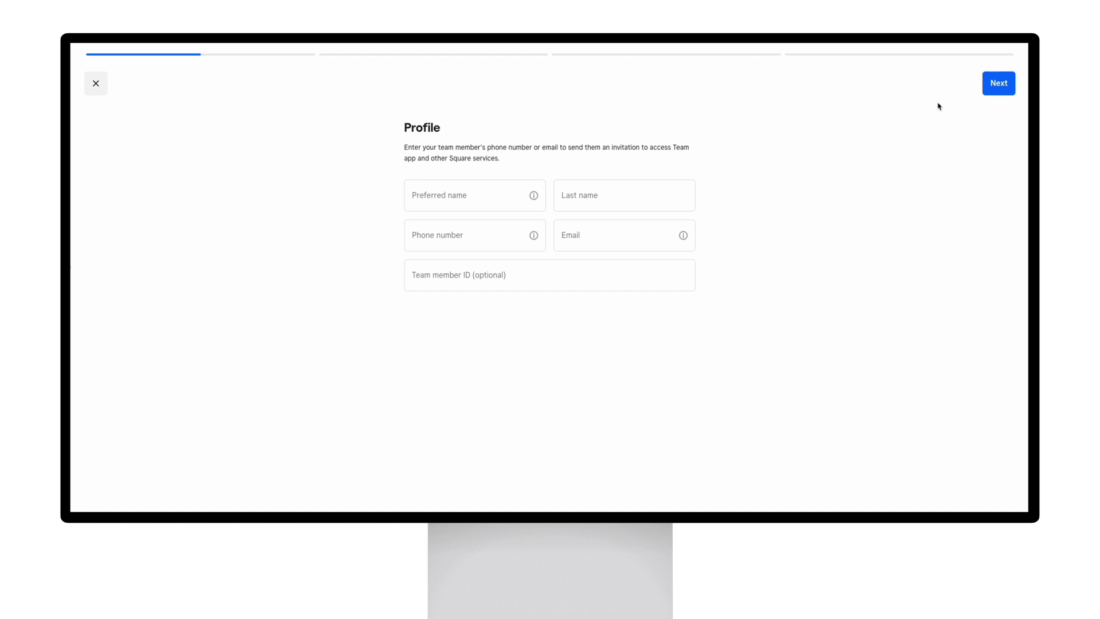
pyautogui.click(635, 201)
pyautogui.click(93, 93)
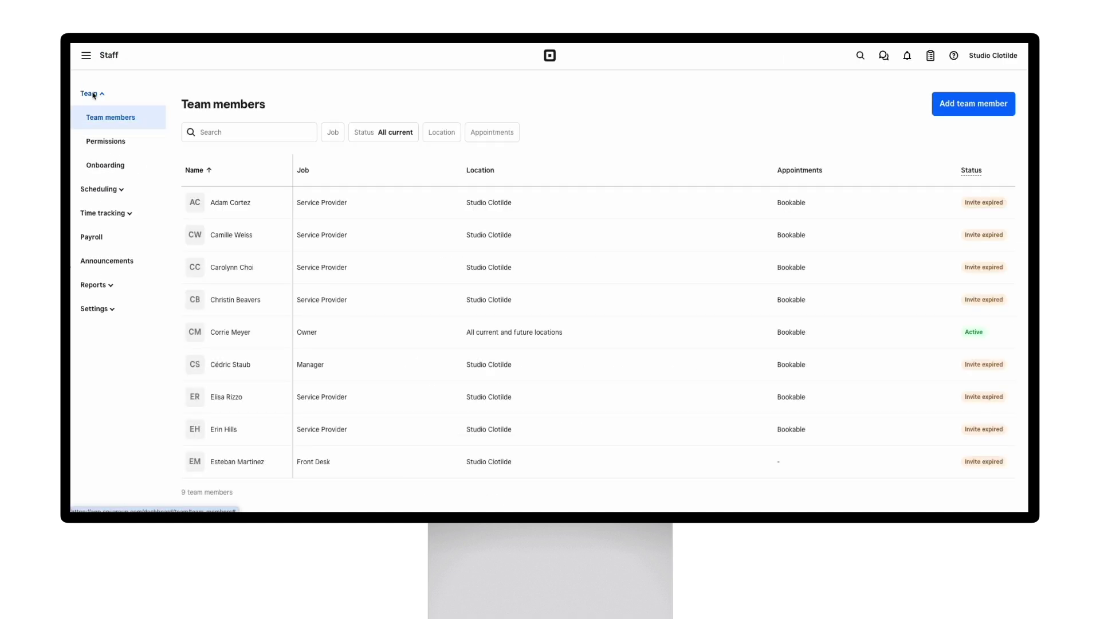
pyautogui.click(85, 63)
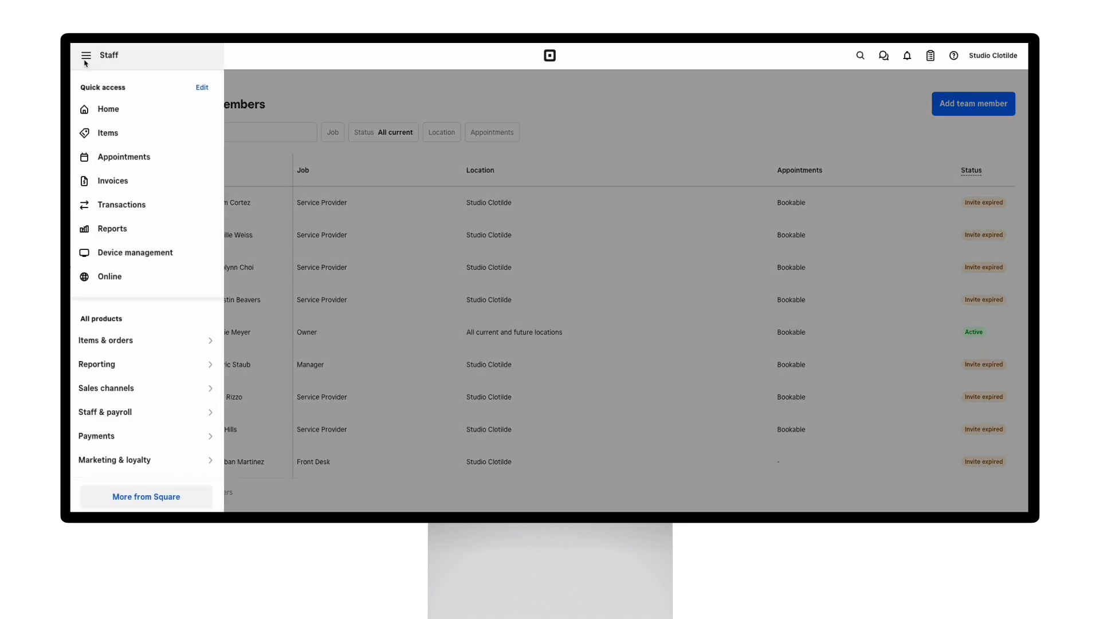
# - Go to Items and show the Service library with Highlights, Buzzcut and Bob Trim
pyautogui.click(108, 132)
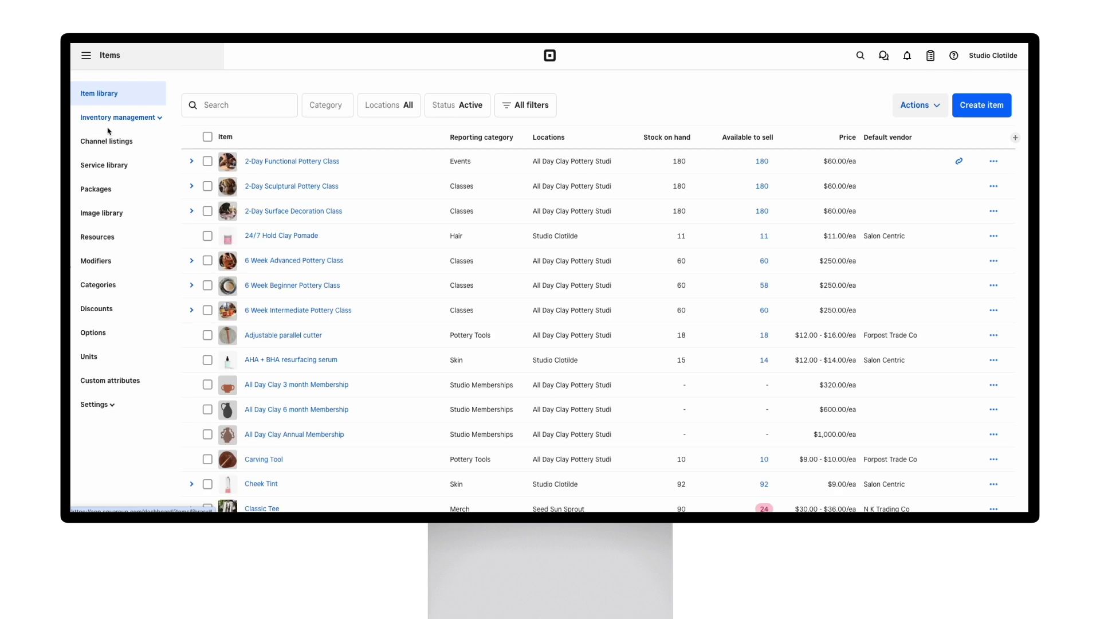
pyautogui.click(112, 169)
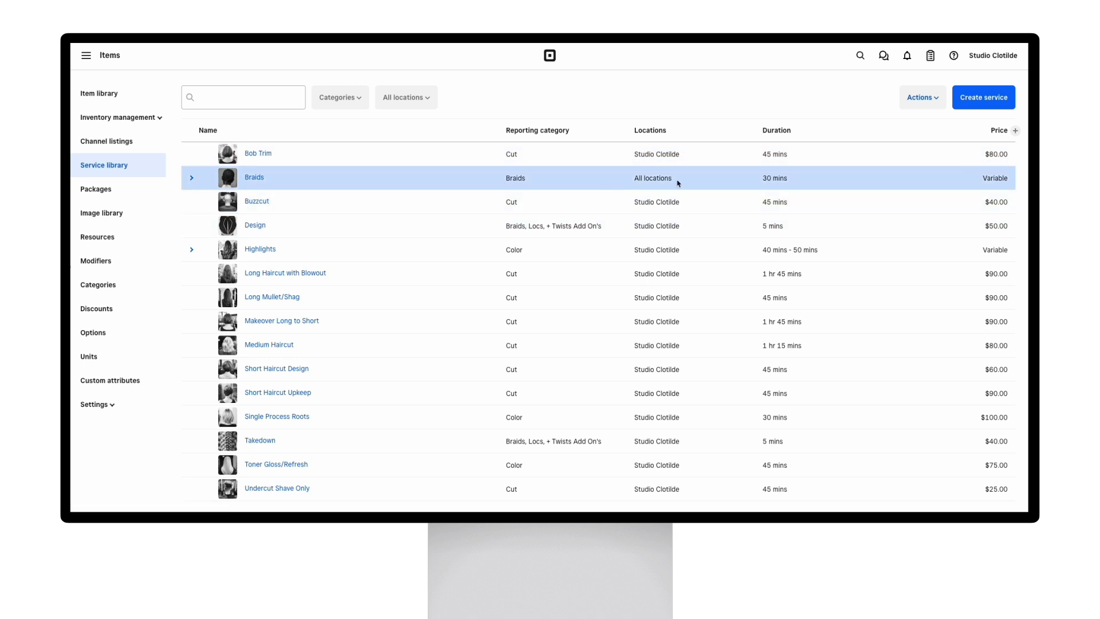
pyautogui.click(983, 102)
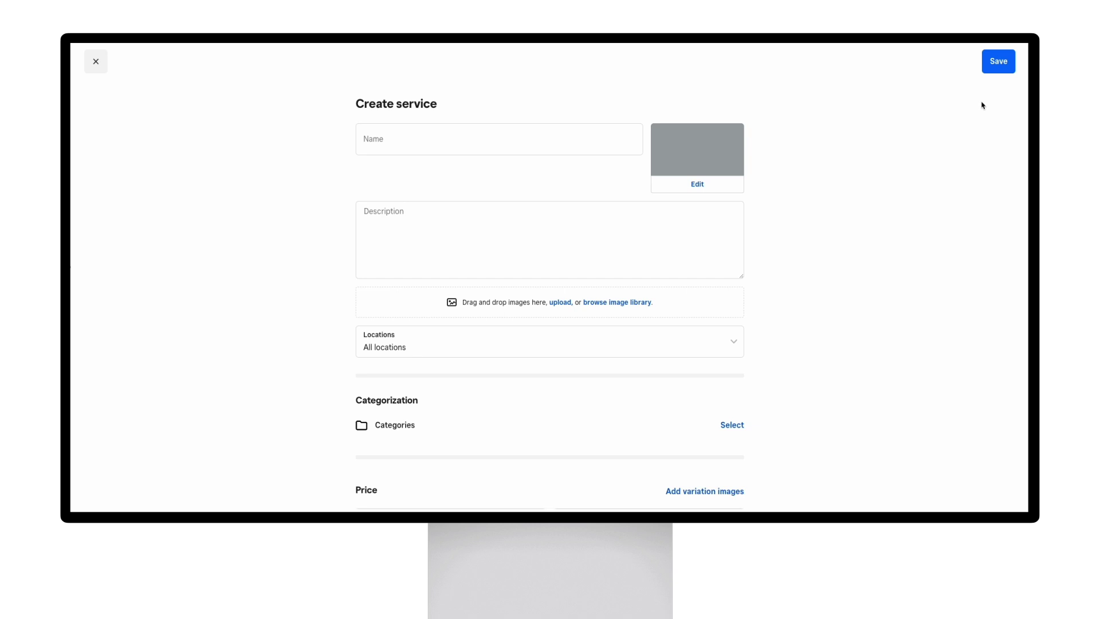
pyautogui.click(688, 204)
pyautogui.scroll(-2, 689, 204)
pyautogui.scroll(-4, 688, 204)
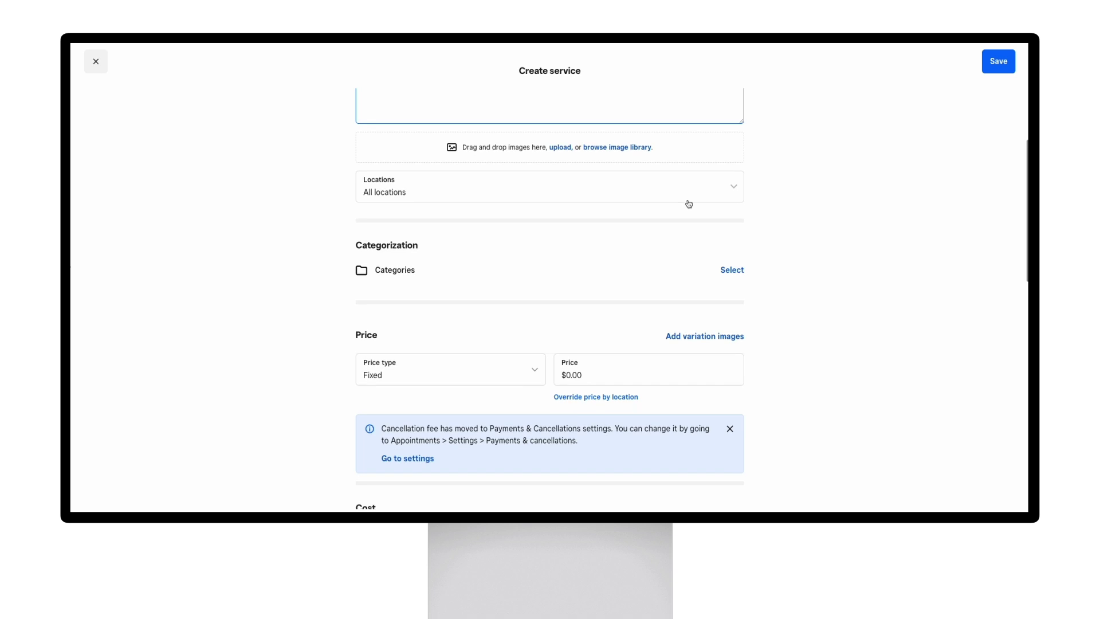
pyautogui.scroll(-2, 688, 203)
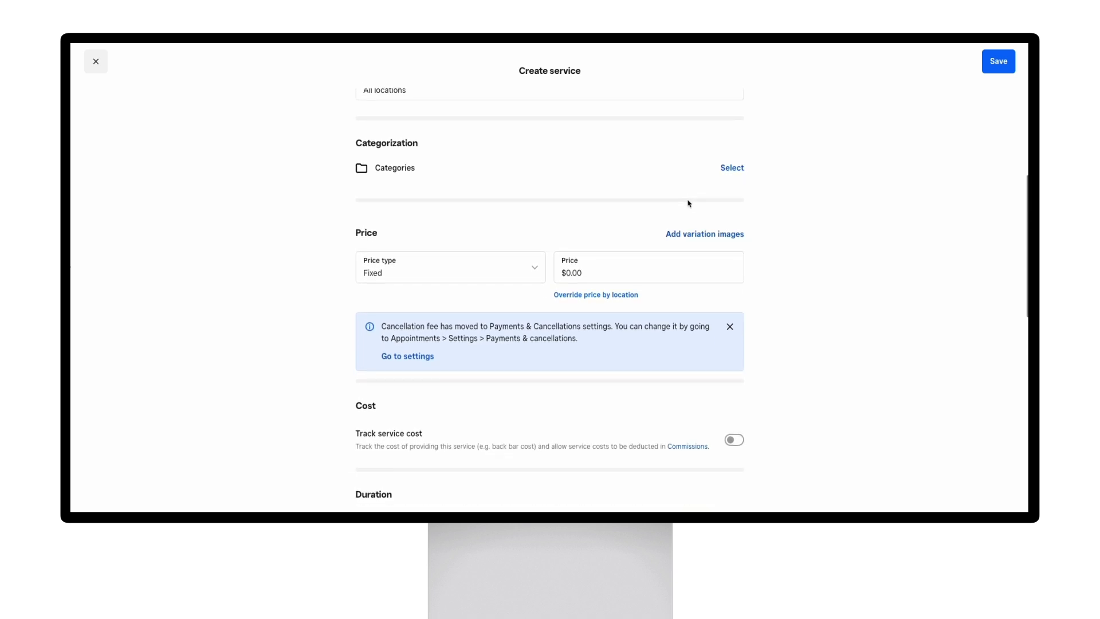
pyautogui.scroll(7, 688, 203)
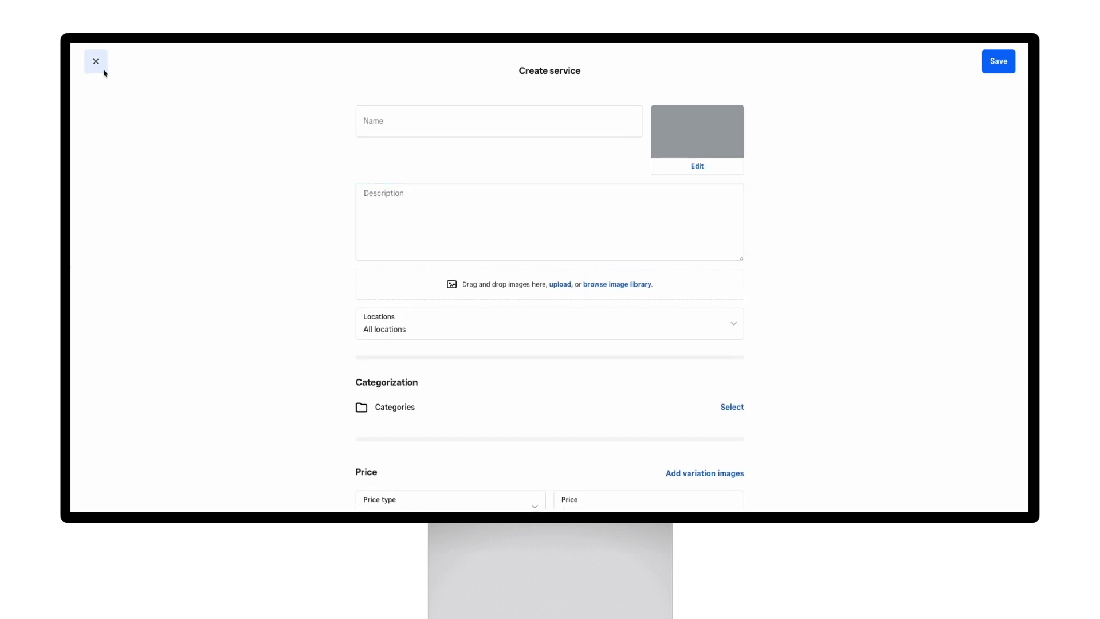
pyautogui.click(93, 68)
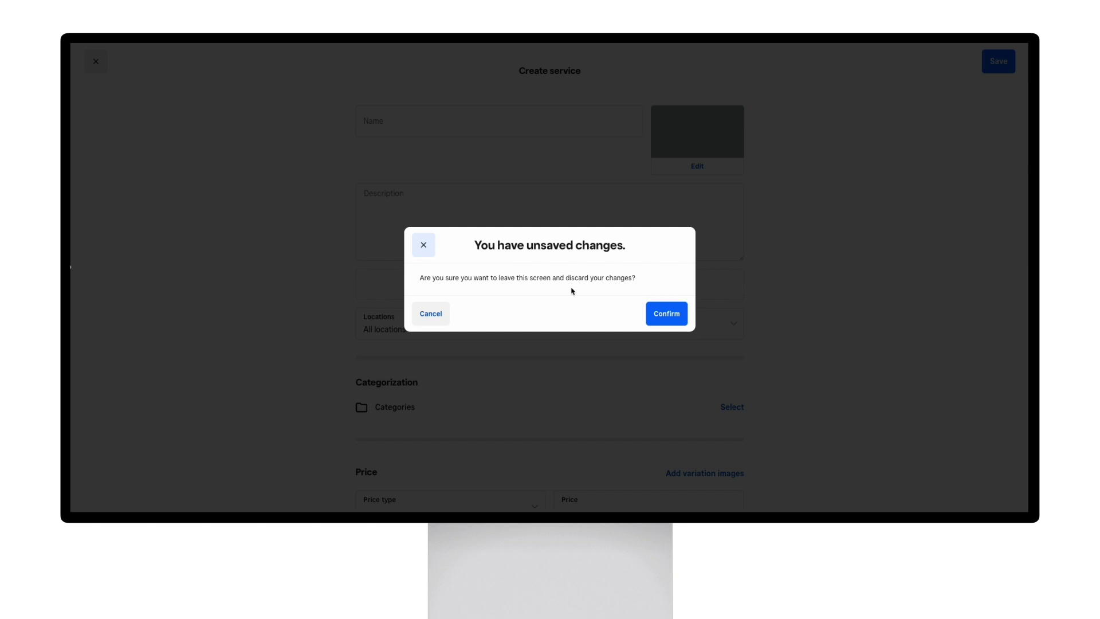
pyautogui.click(682, 318)
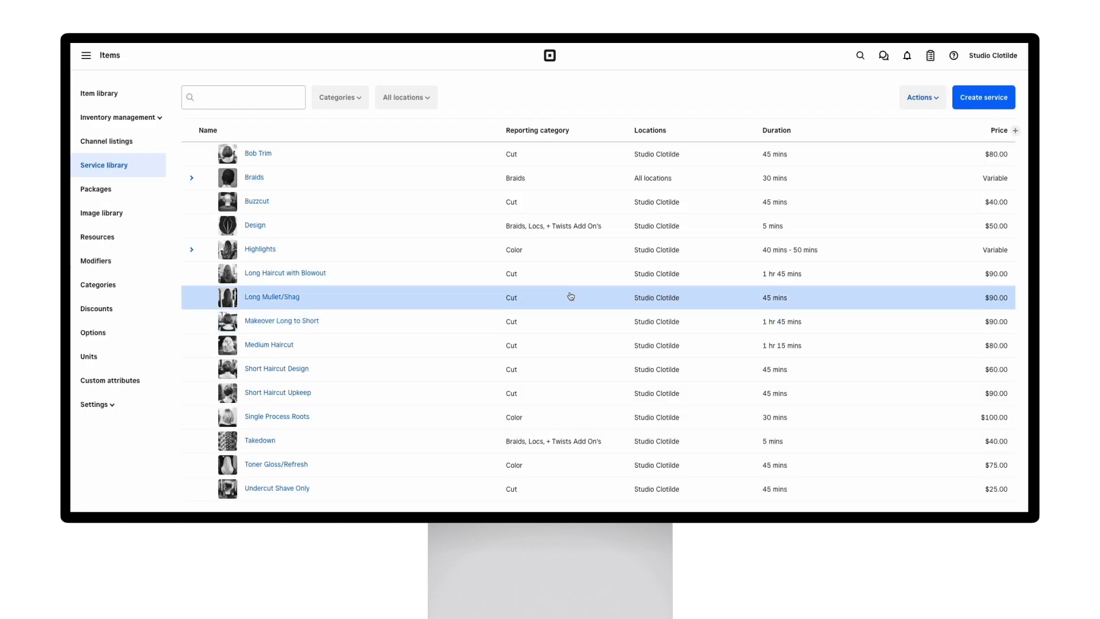
pyautogui.click(86, 55)
# - Open the Appointments Calendar & booking settings and scroll through the online booking and waitlist options
pyautogui.click(115, 158)
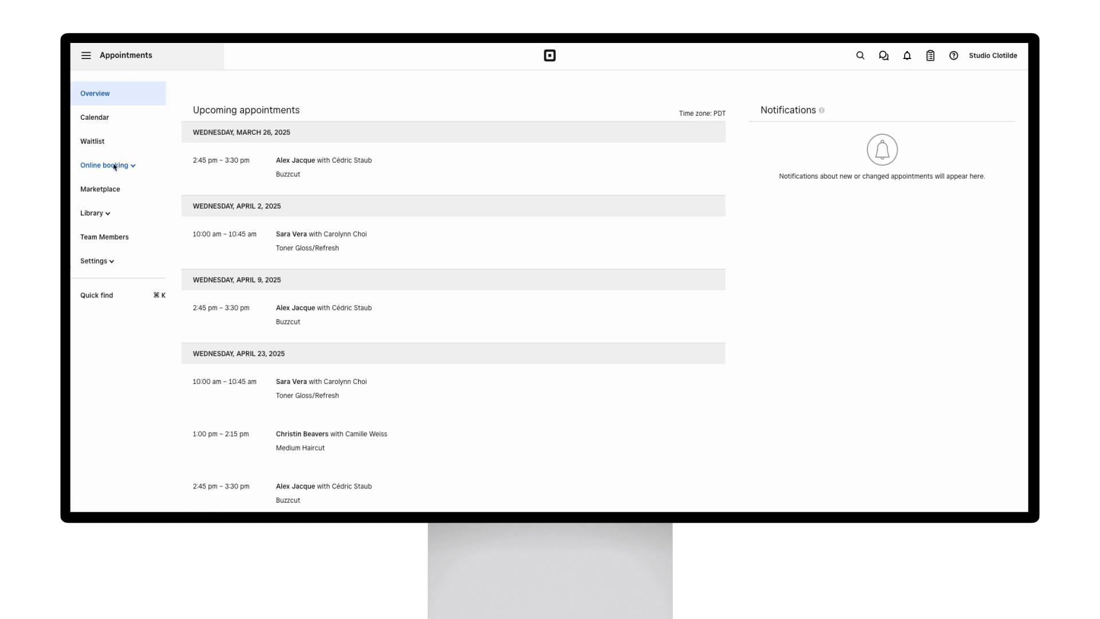
pyautogui.click(105, 259)
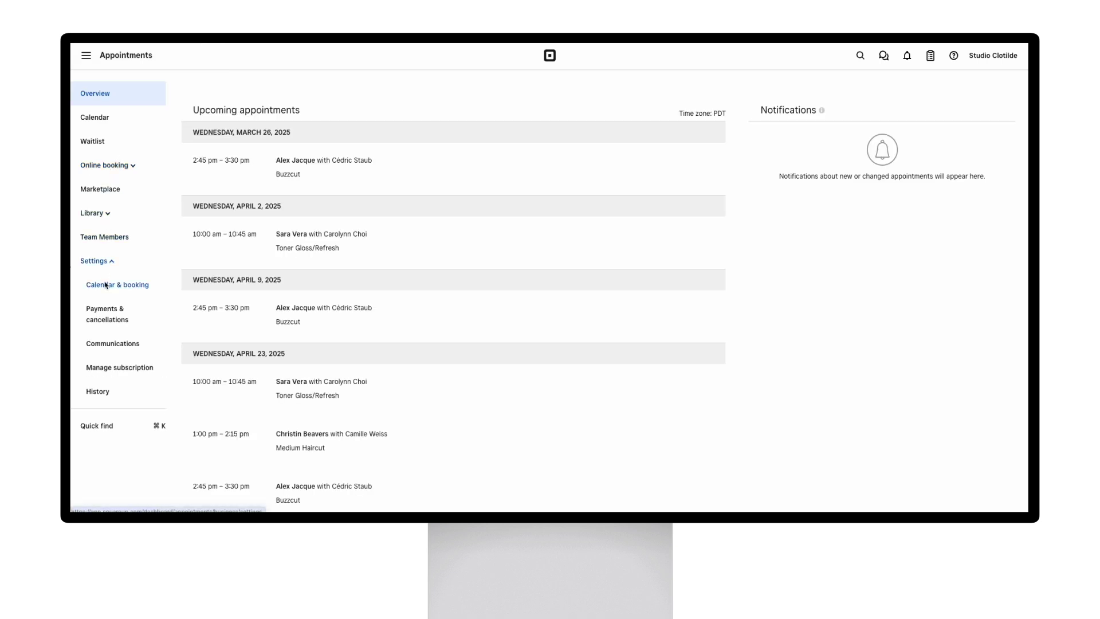
pyautogui.click(105, 285)
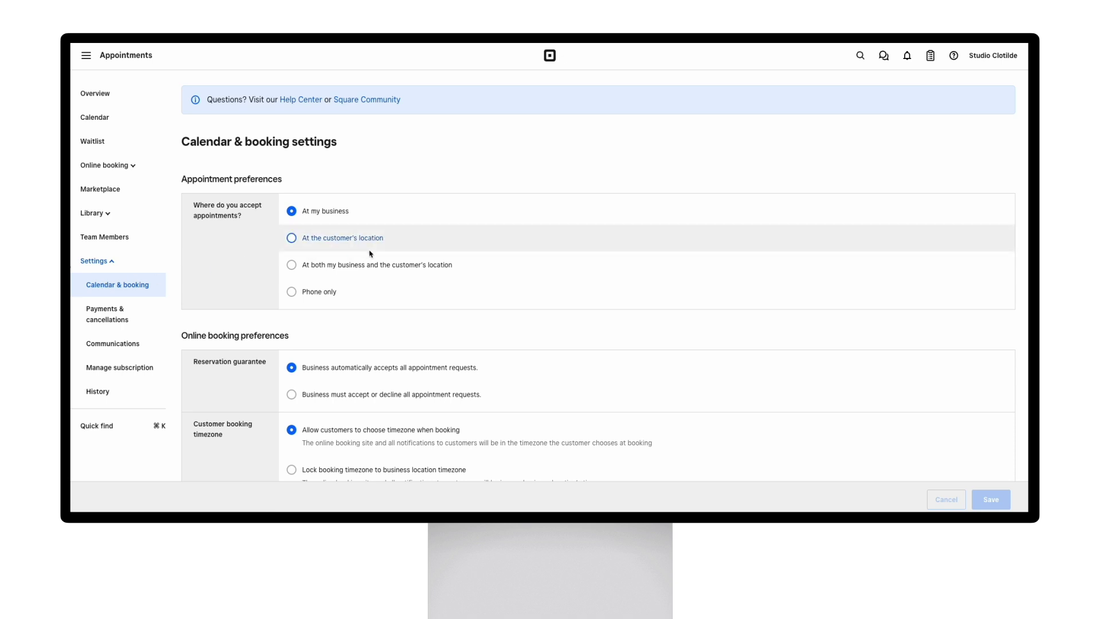
pyautogui.scroll(-2, 449, 263)
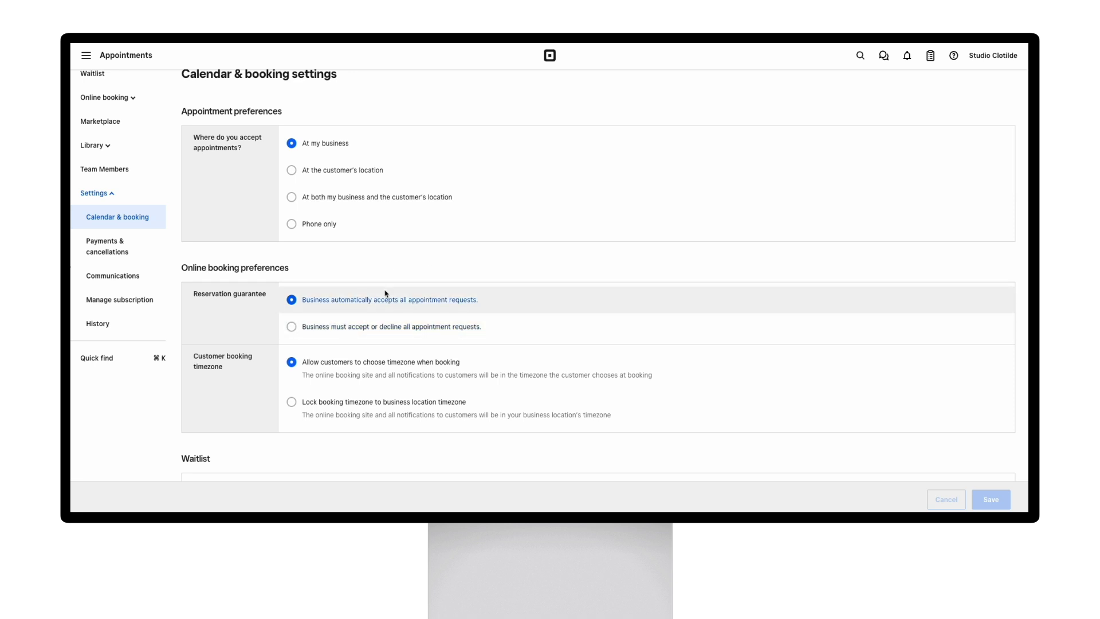
pyautogui.scroll(-5, 386, 293)
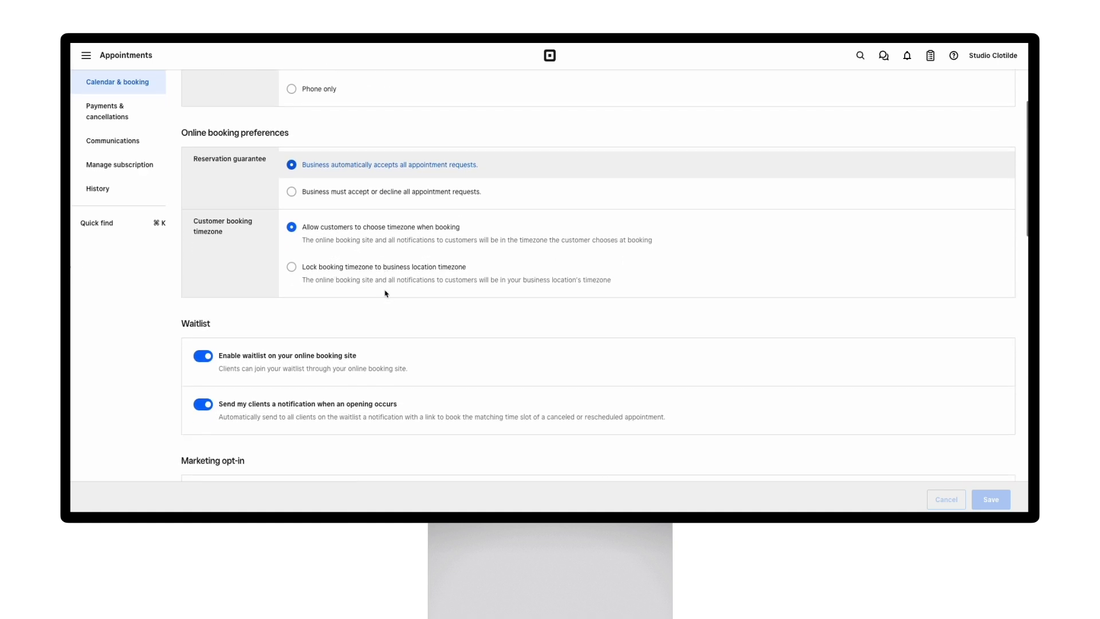
pyautogui.scroll(-2, 385, 293)
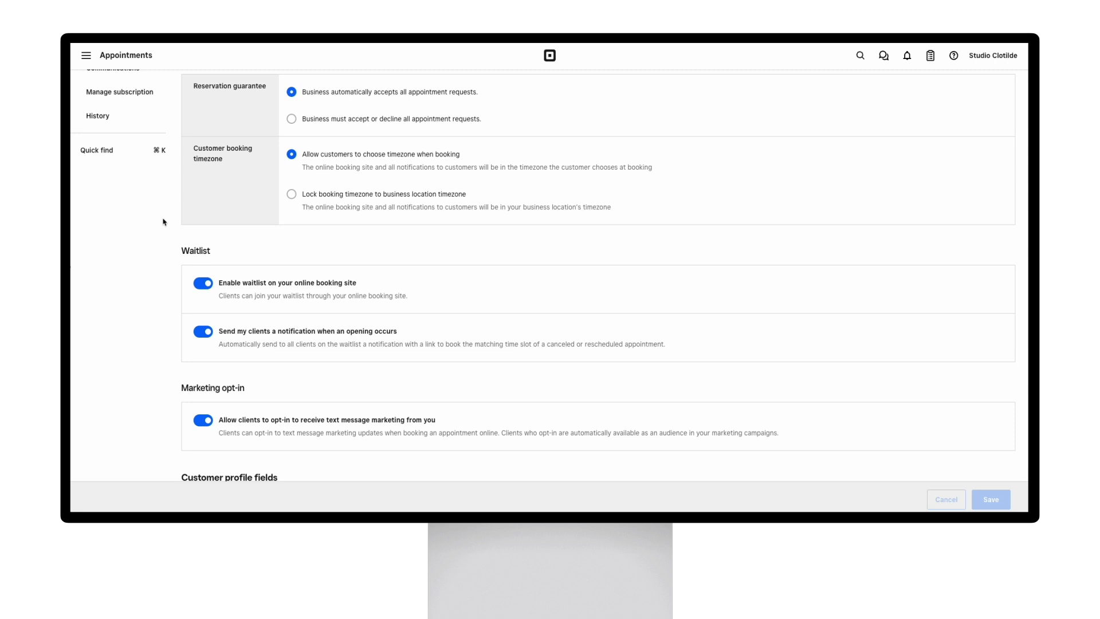
pyautogui.scroll(3, 155, 189)
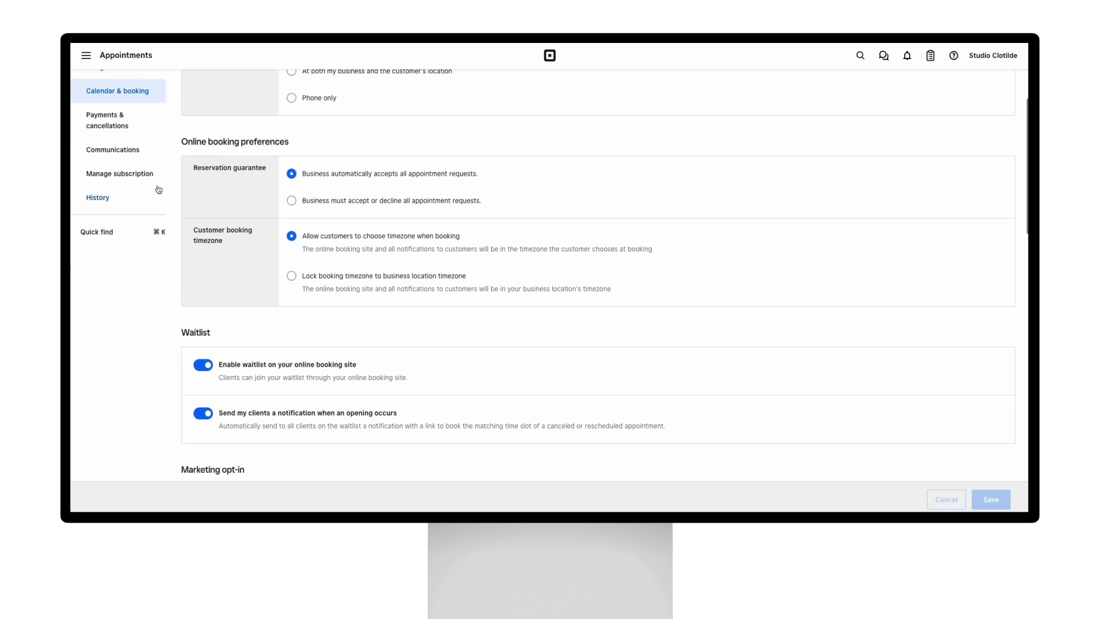
# - Choose 'Require full prepayment' as the payment policy under Payments & cancellations
pyautogui.click(98, 127)
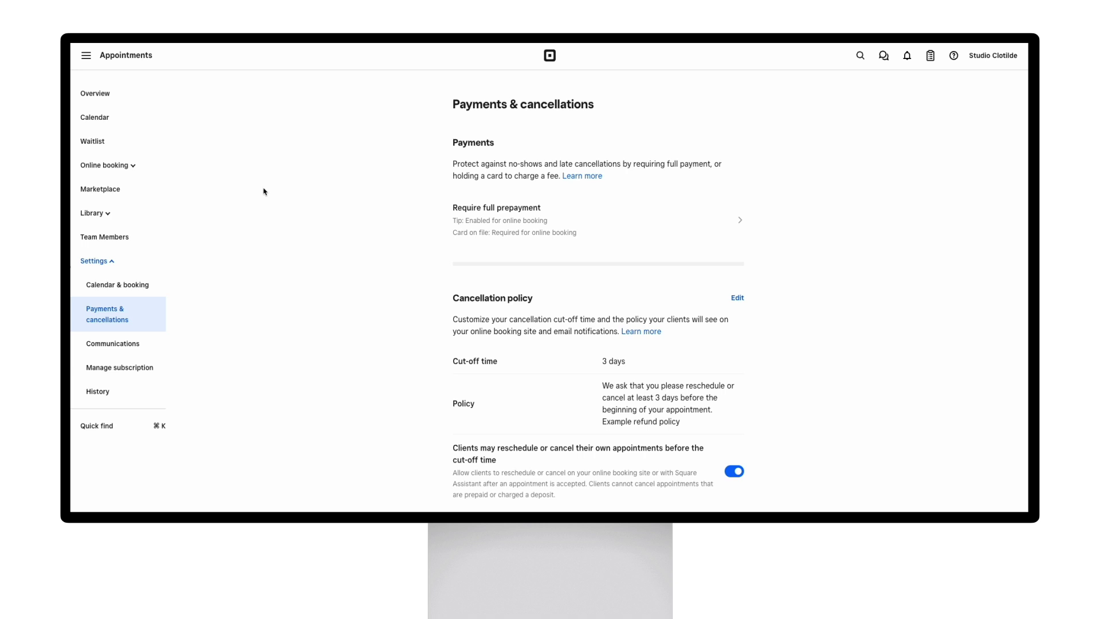
pyautogui.click(470, 217)
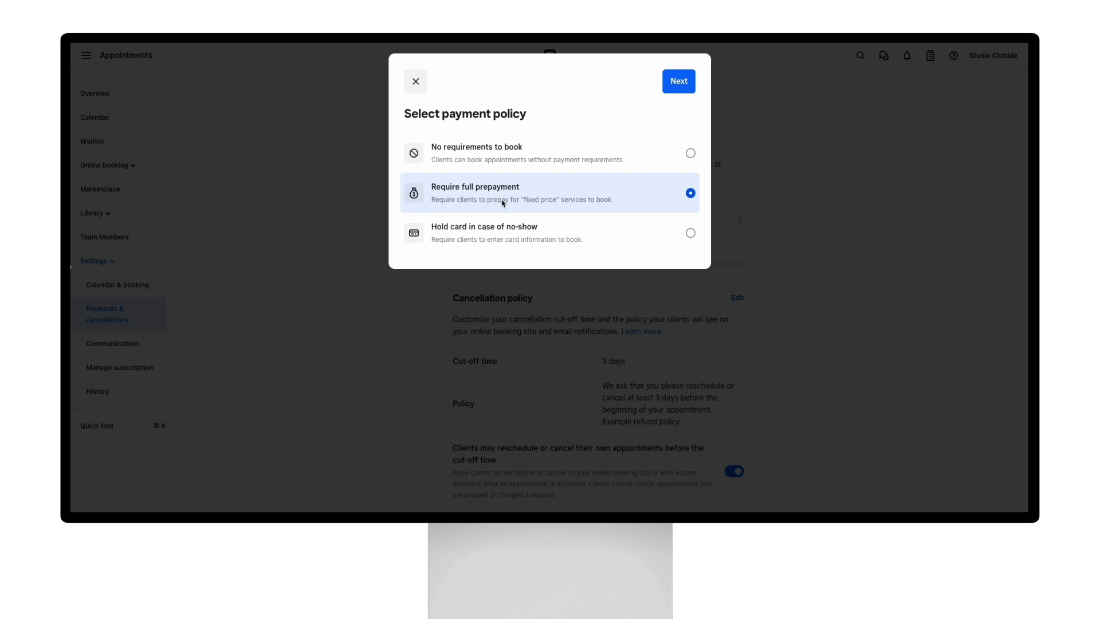
pyautogui.click(288, 280)
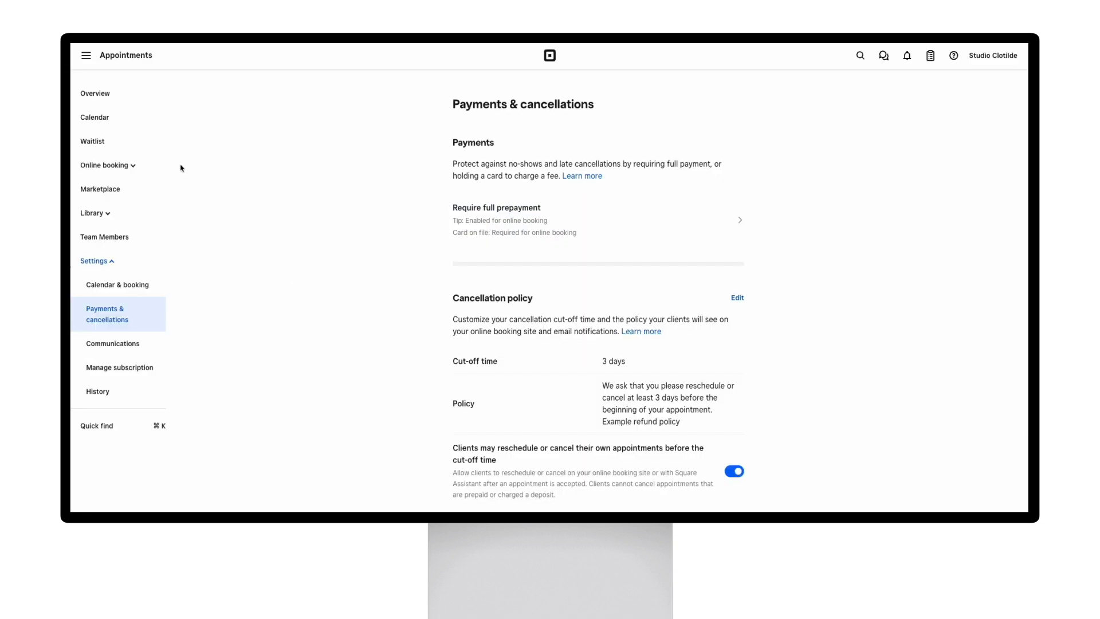
# - Start a new appointment at 11:30 on Mon 03/10 for the existing client
pyautogui.click(95, 118)
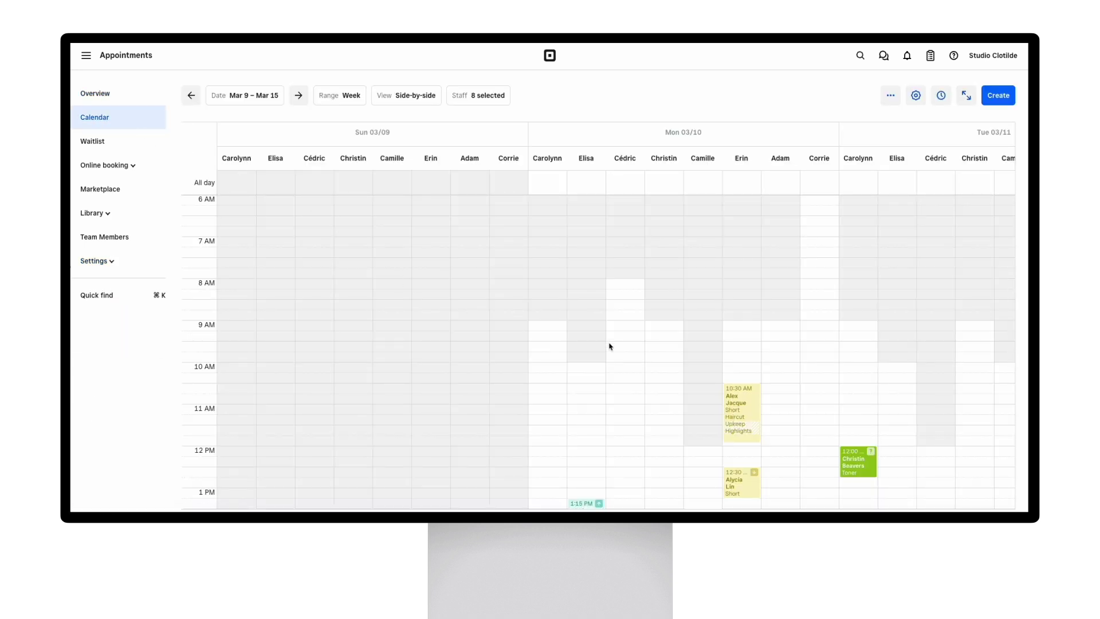
pyautogui.scroll(-2, 609, 345)
pyautogui.scroll(-1, 610, 345)
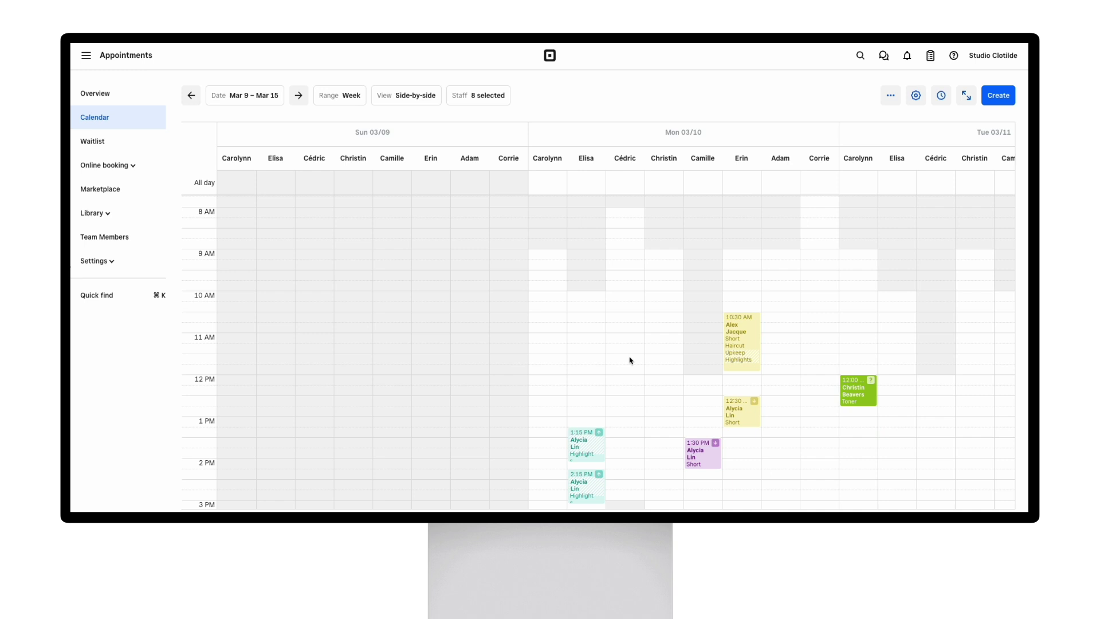
pyautogui.click(630, 359)
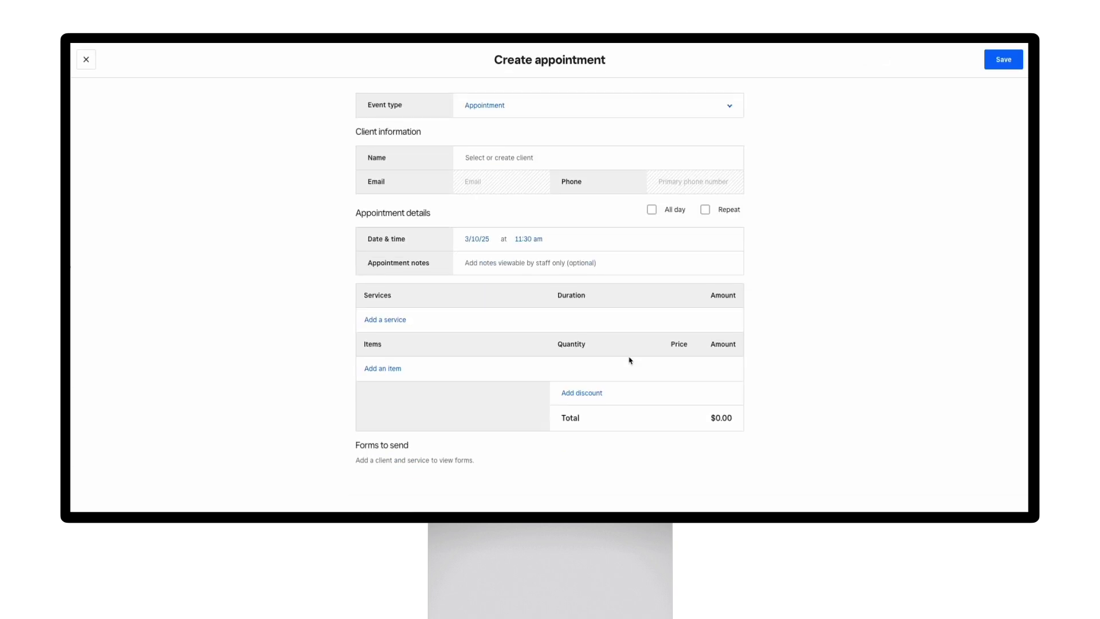
pyautogui.click(497, 163)
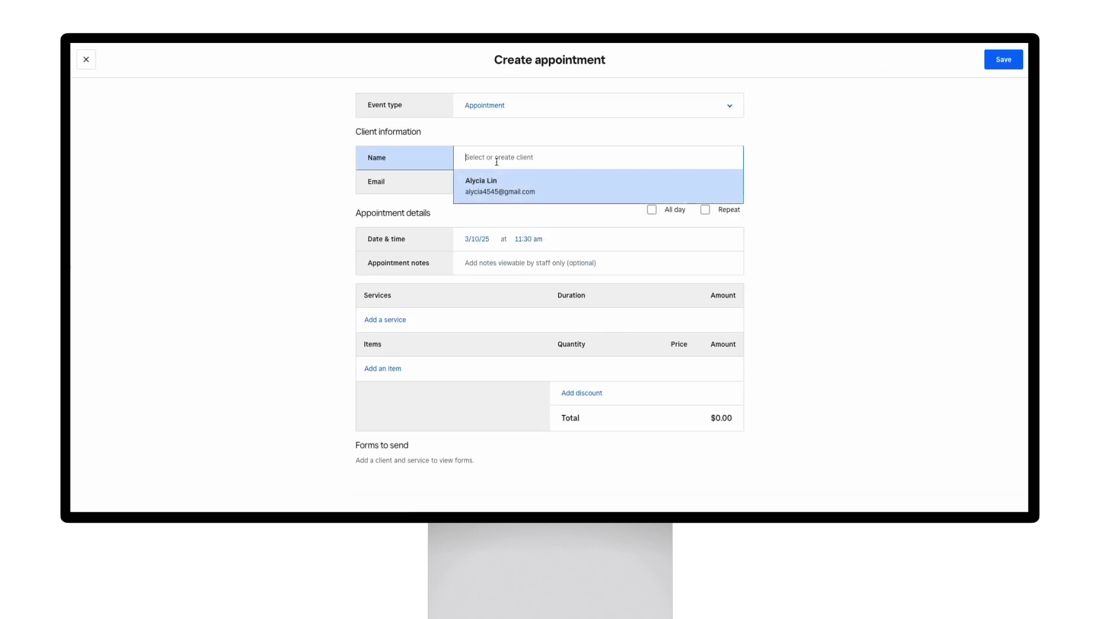
pyautogui.click(482, 184)
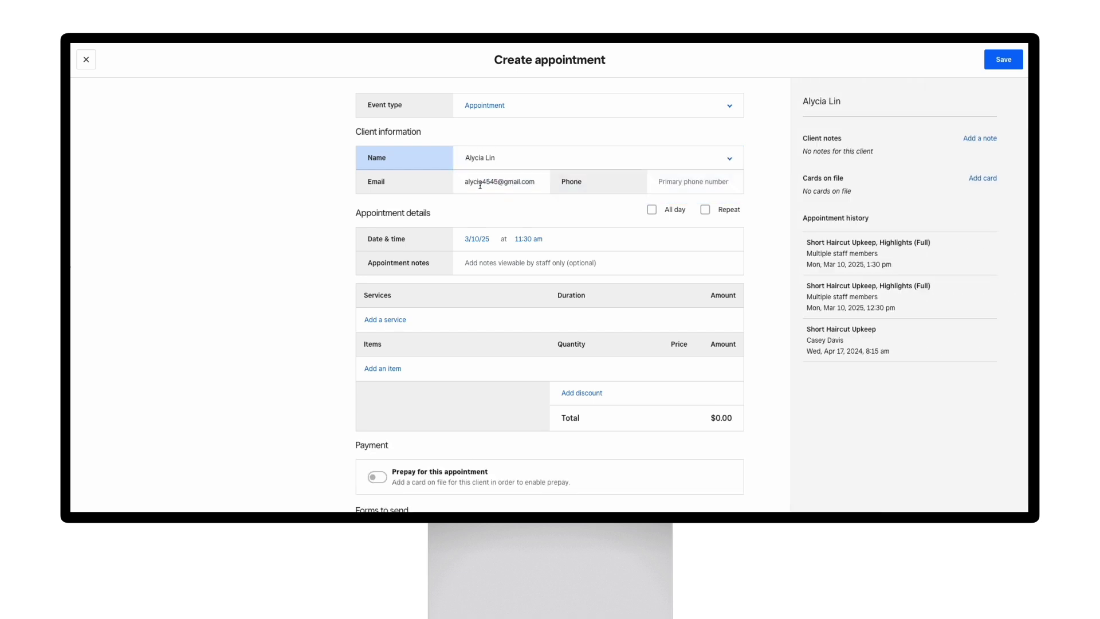
# - Add the Highlights service in its Full variation at $110.00
pyautogui.click(395, 320)
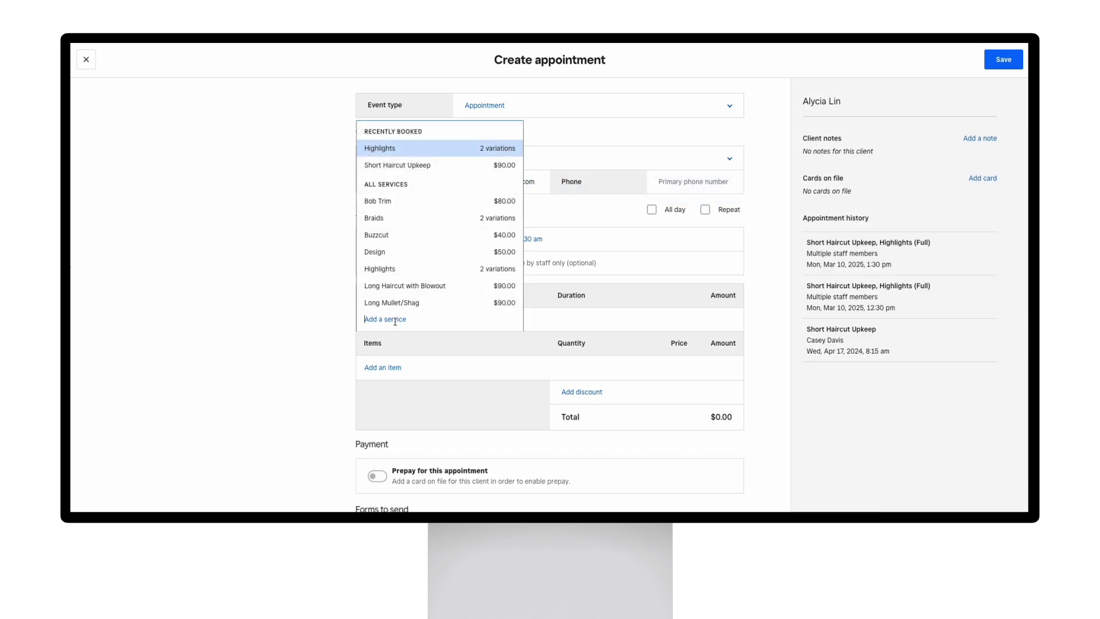
pyautogui.click(388, 269)
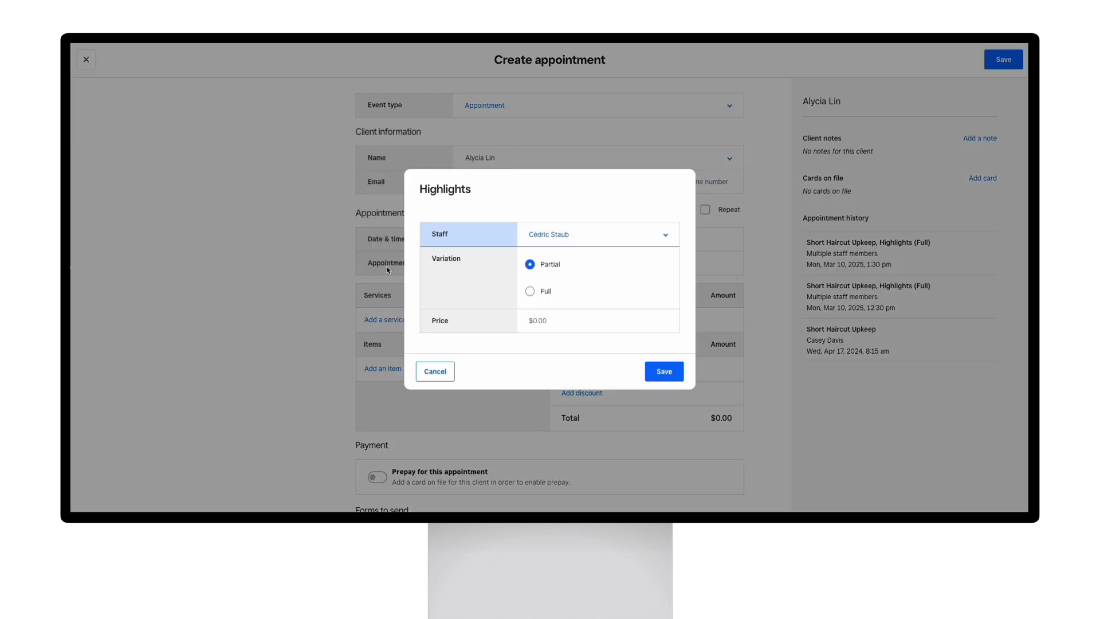
pyautogui.click(530, 291)
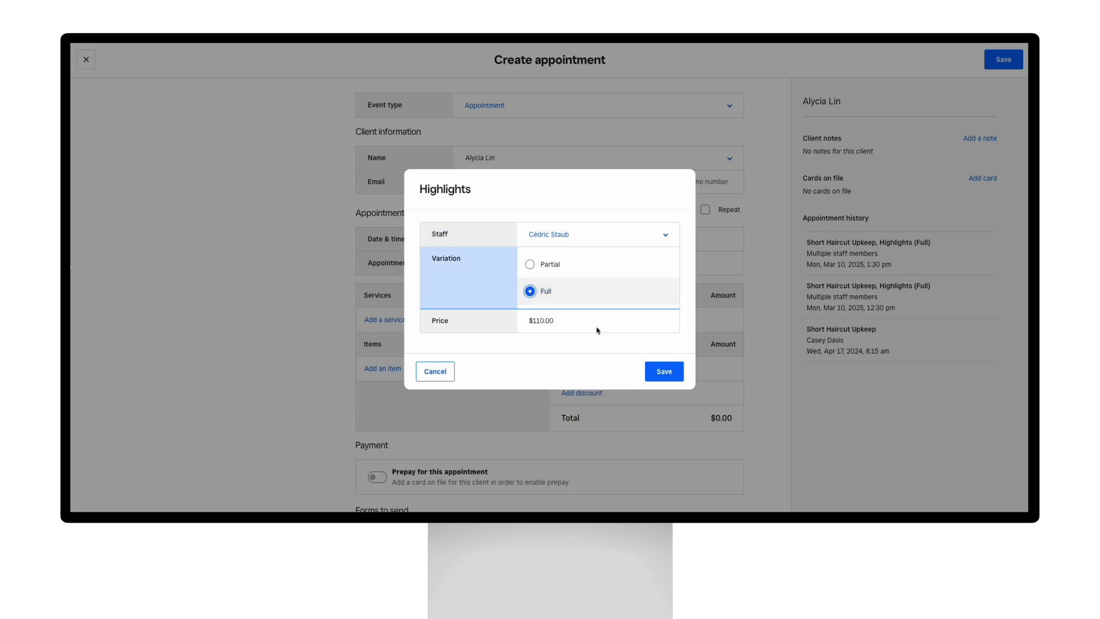
pyautogui.click(656, 370)
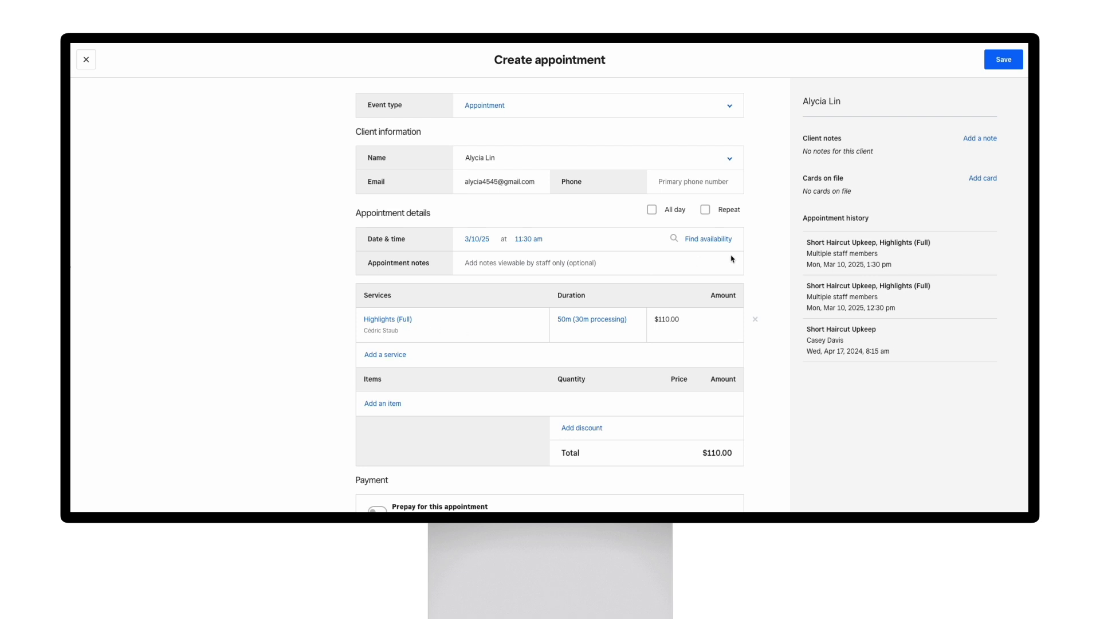
# - Save the appointment and notify the client by 'Email (preferred)'
pyautogui.click(1004, 62)
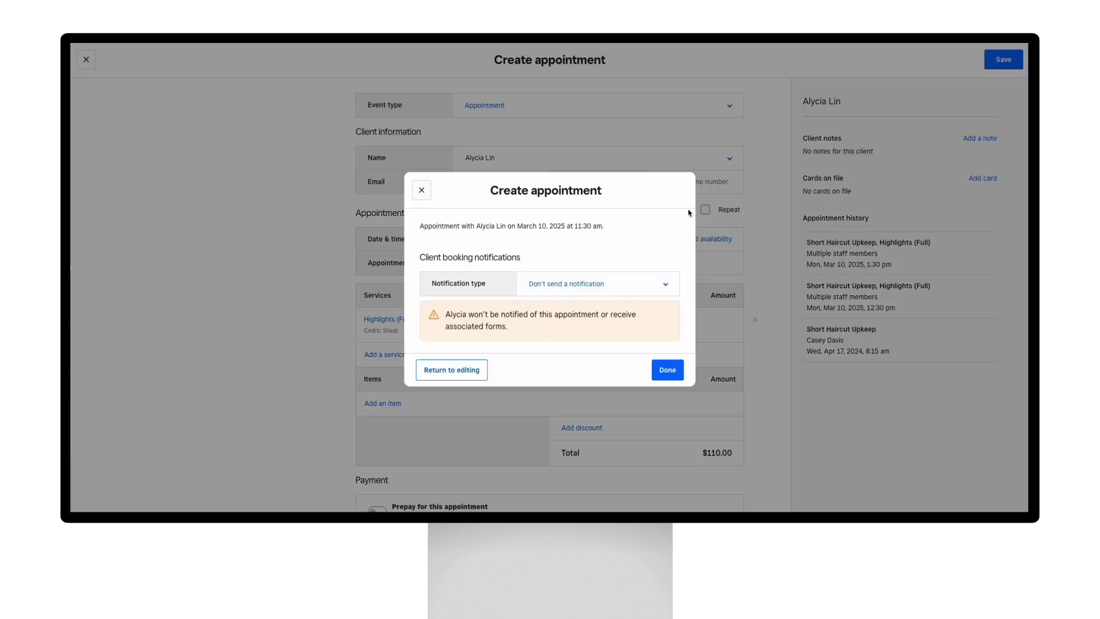
pyautogui.click(573, 282)
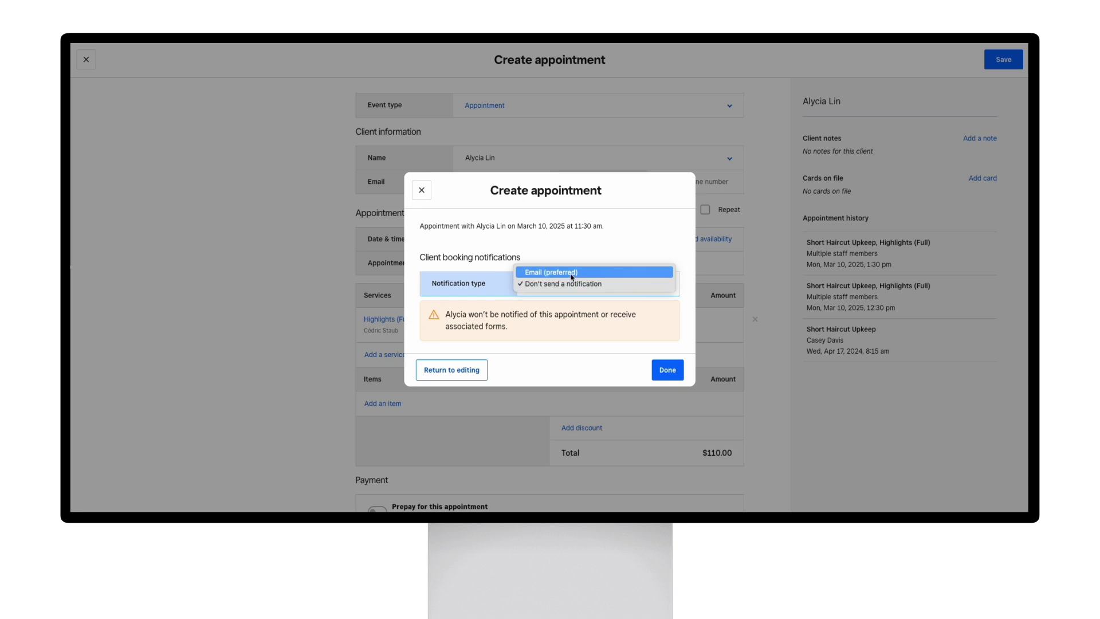
pyautogui.click(572, 278)
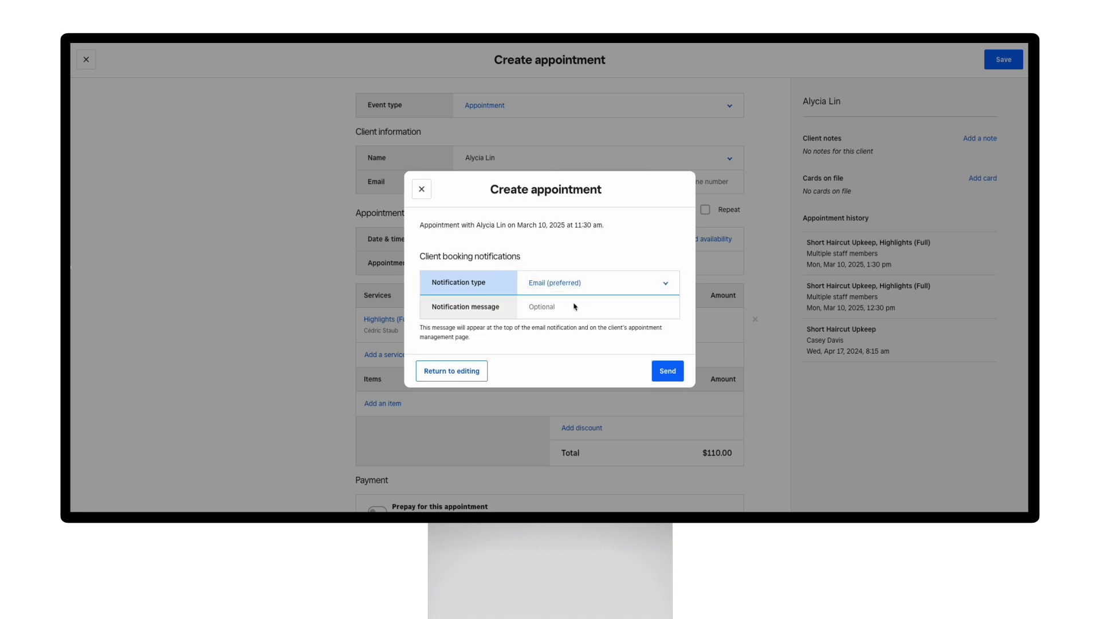
pyautogui.click(667, 371)
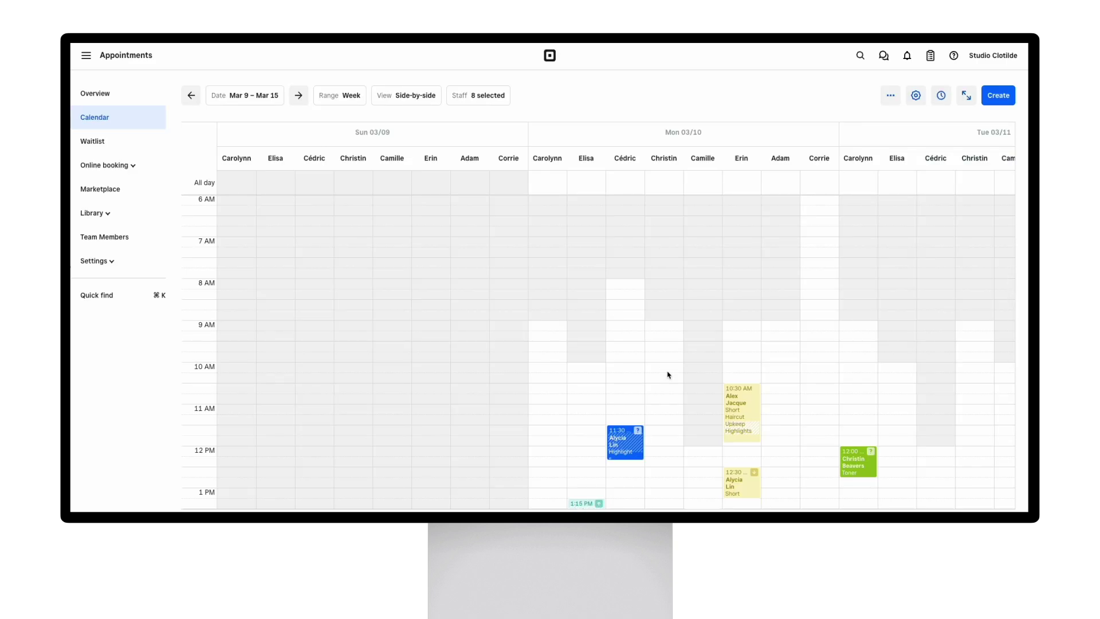
# - Open the Online booking Channels page, dismiss its '...' menu, and open the booking site preview
pyautogui.scroll(-3, 631, 347)
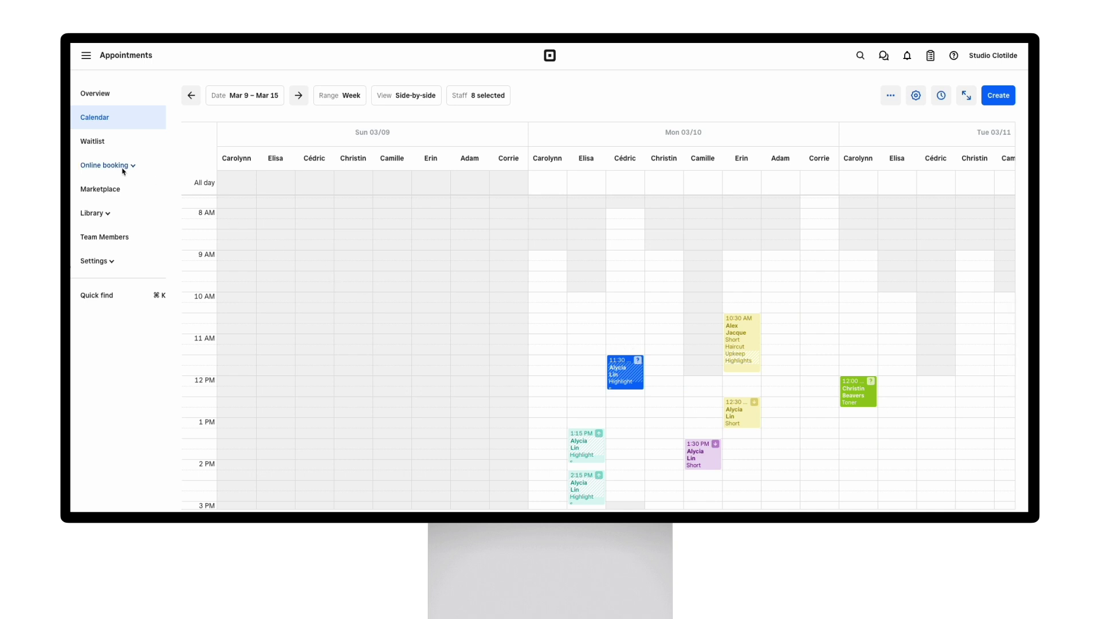
pyautogui.click(118, 167)
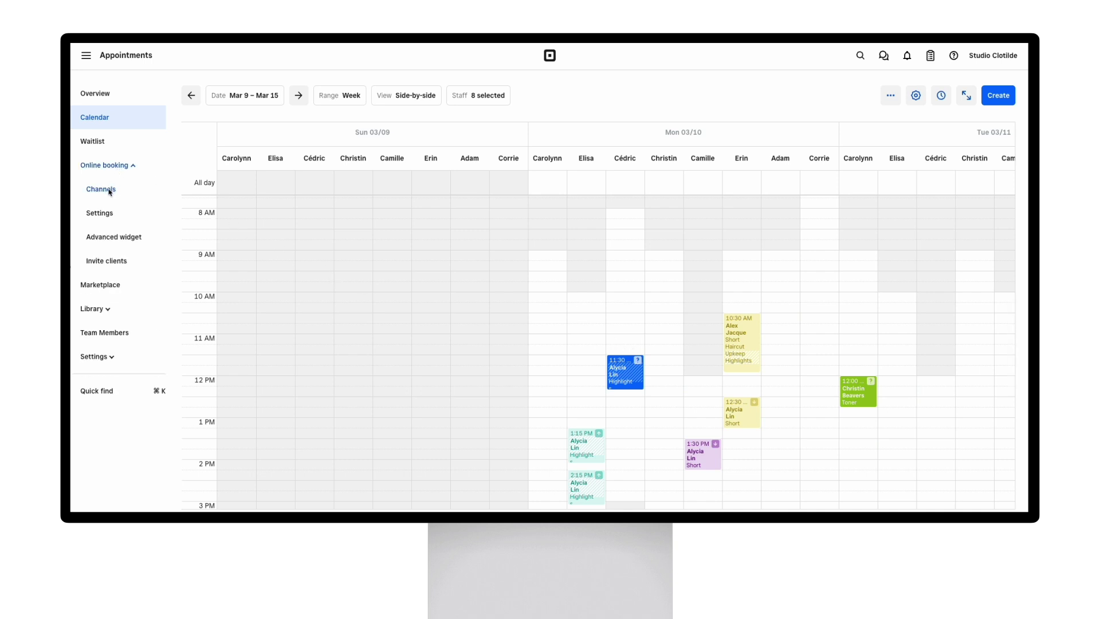
pyautogui.click(109, 193)
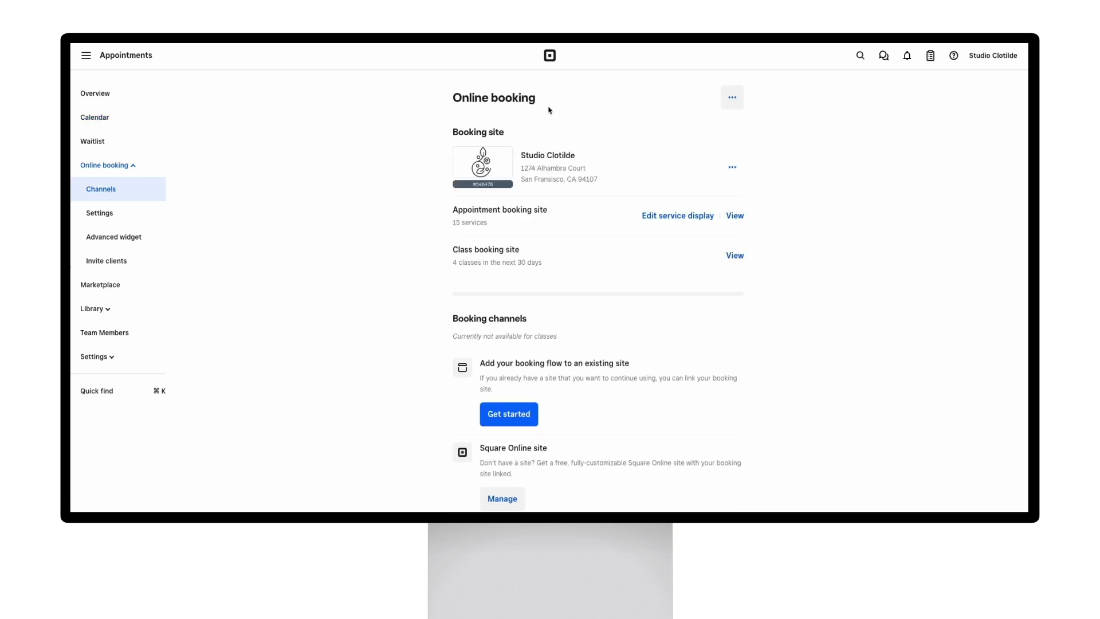
pyautogui.click(736, 96)
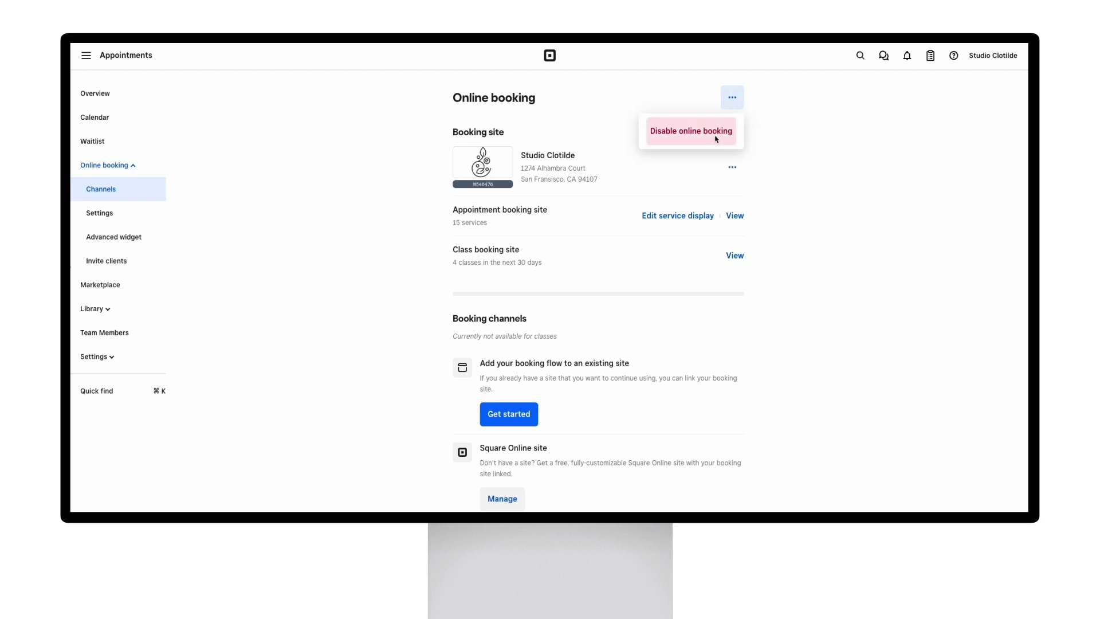
pyautogui.click(765, 134)
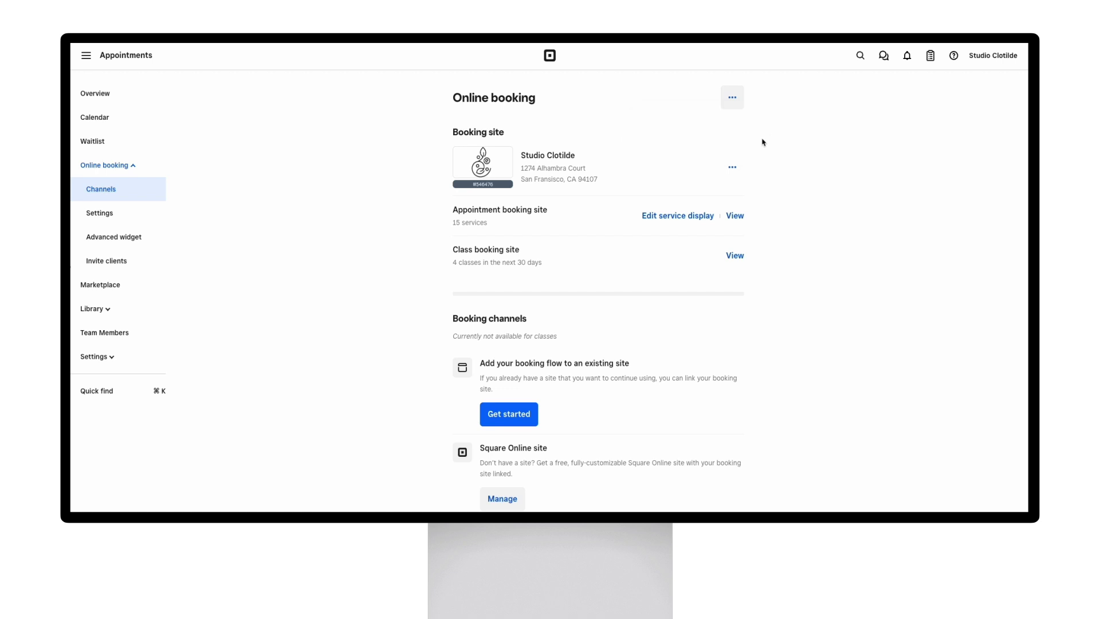
pyautogui.click(739, 217)
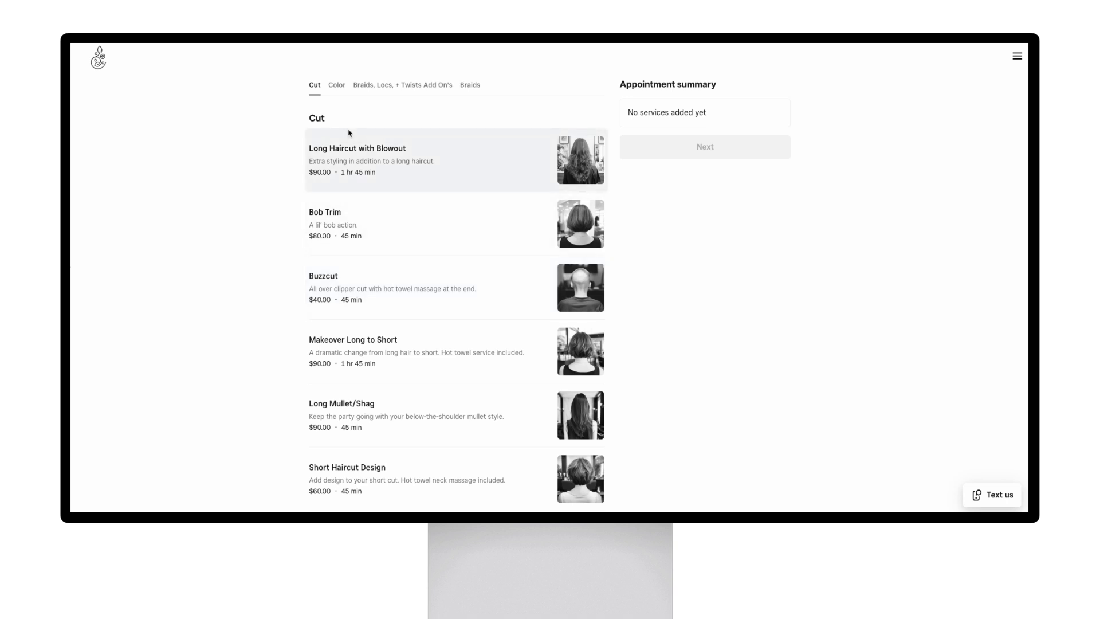
# - Jump to the Color services on the booking site, then scroll back to the top
pyautogui.click(337, 85)
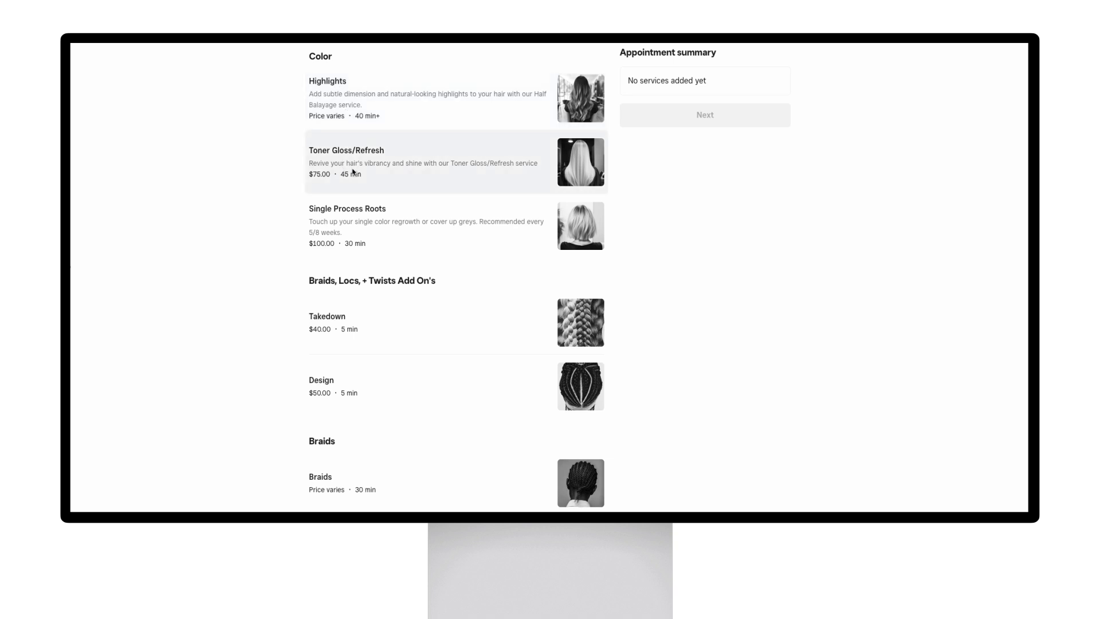
pyautogui.scroll(10, 353, 171)
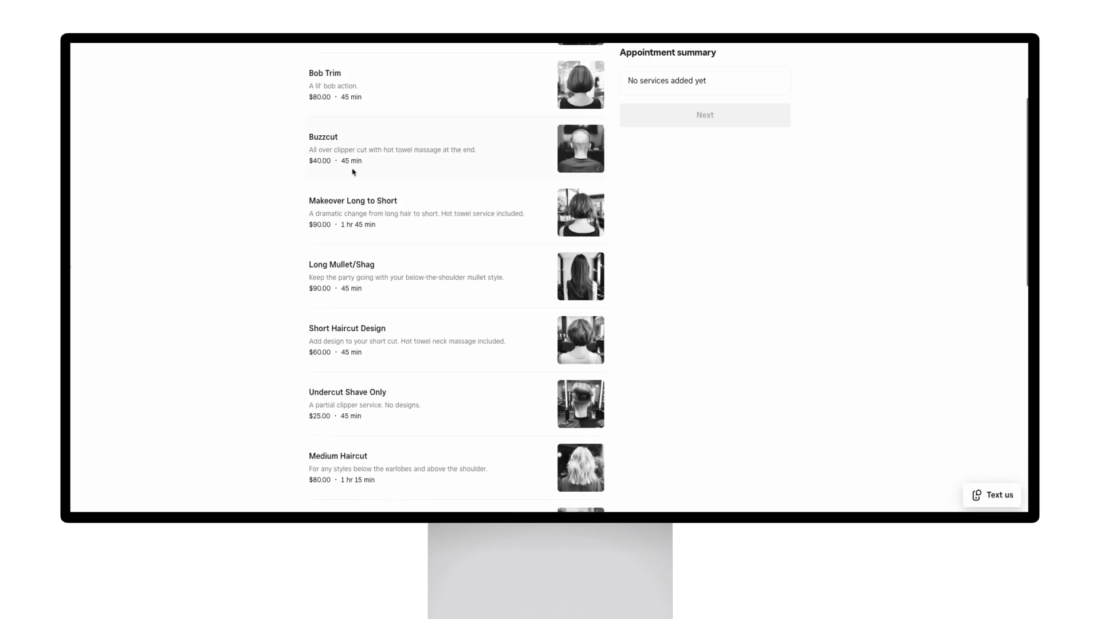
pyautogui.scroll(3, 352, 171)
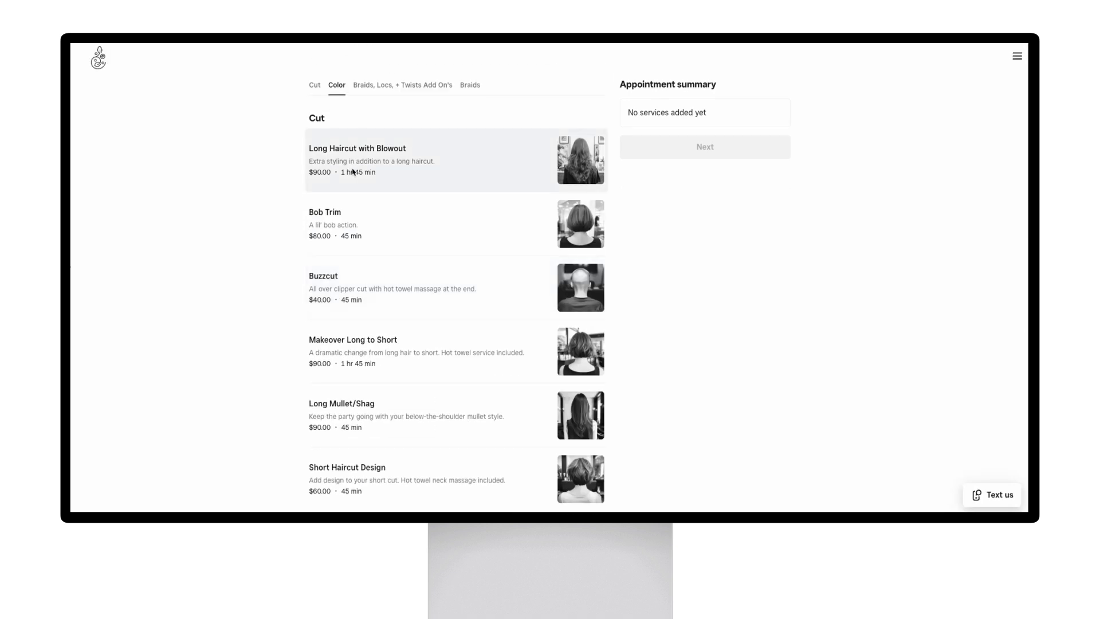